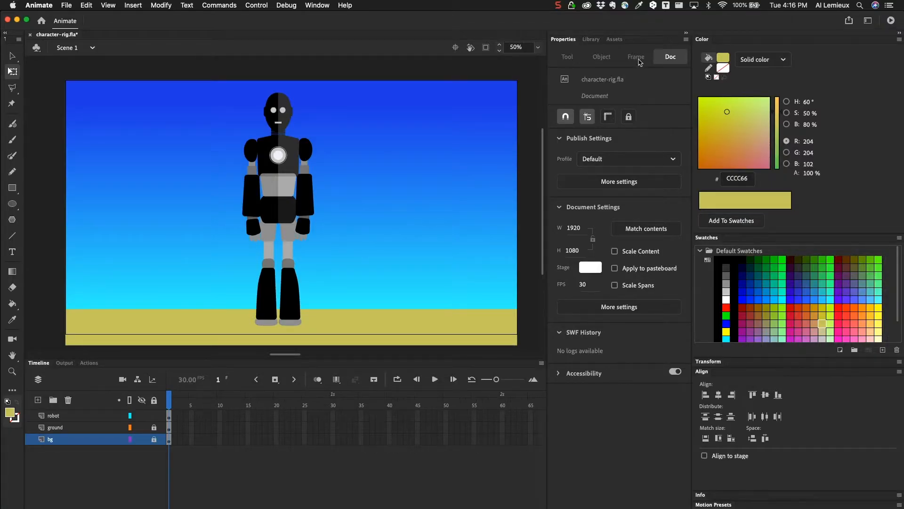
# - Examine the body-part folders inside the library's character-rig.ai Assets folder
pyautogui.click(586, 40)
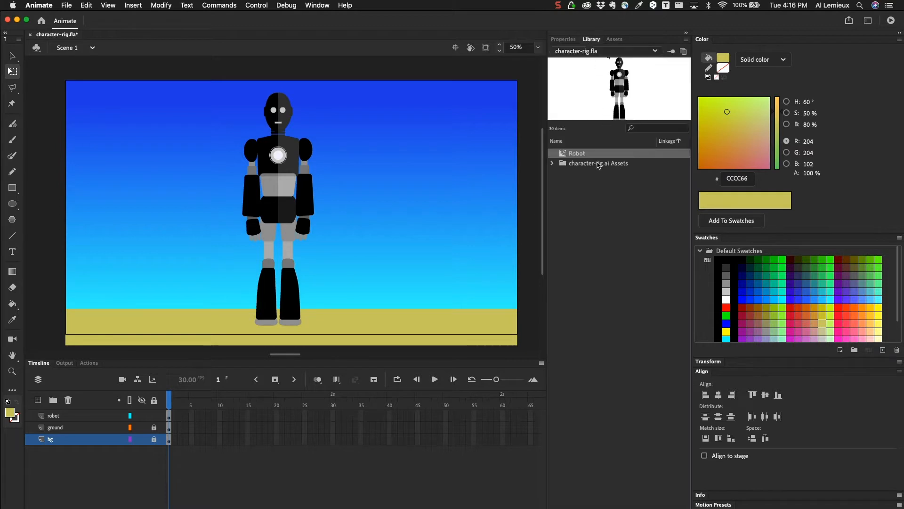
pyautogui.click(553, 164)
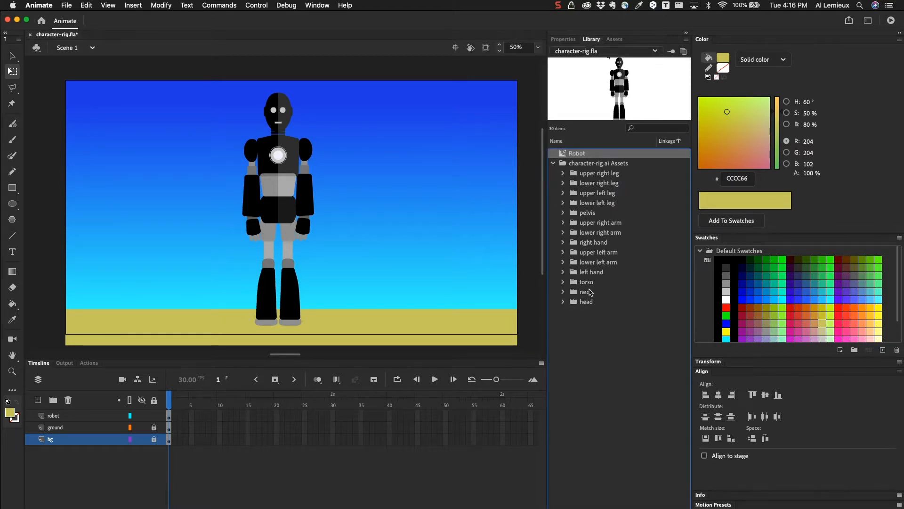
pyautogui.click(553, 163)
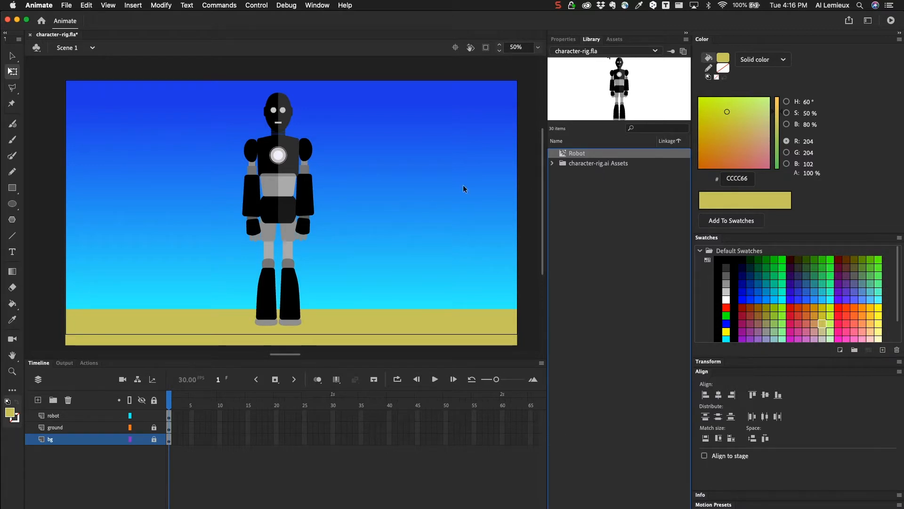
# - Enter the Robot symbol on the stage for editing and enlarge the timeline to show all its body-part layers
pyautogui.click(271, 182)
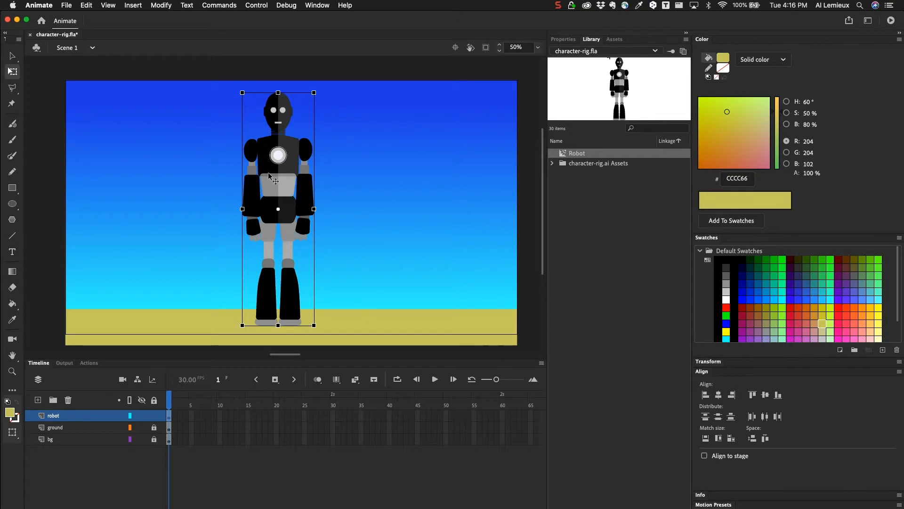
pyautogui.doubleClick(268, 174)
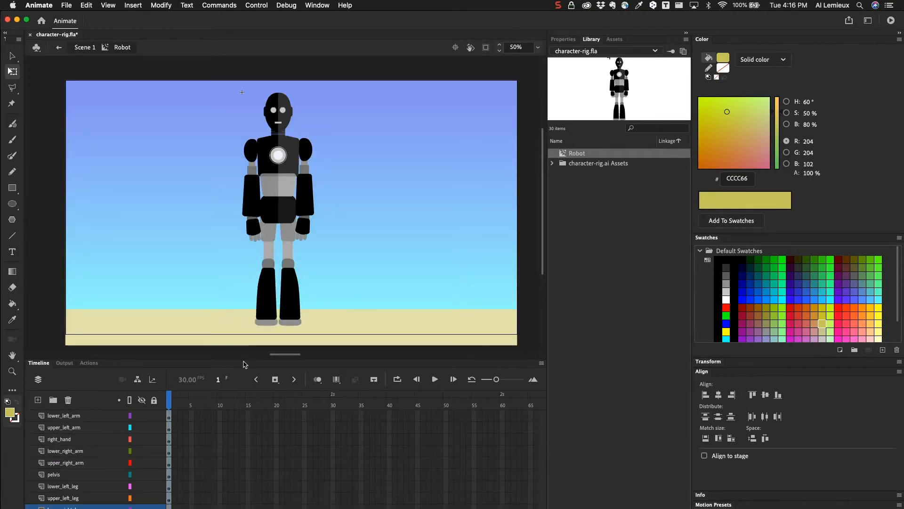
pyautogui.moveTo(244, 358); pyautogui.dragTo(246, 271)
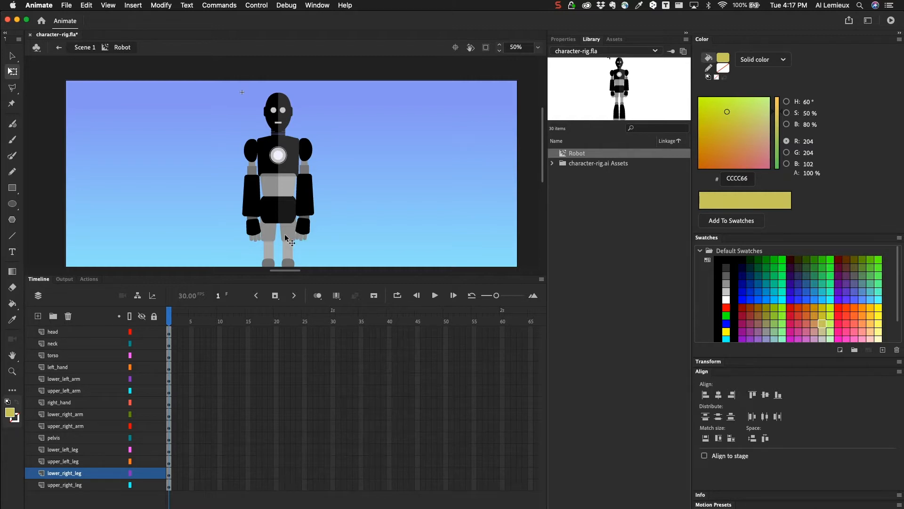
# - Try moving the robot's lower left arm away from the body, undo the move and deselect the arm
pyautogui.click(248, 203)
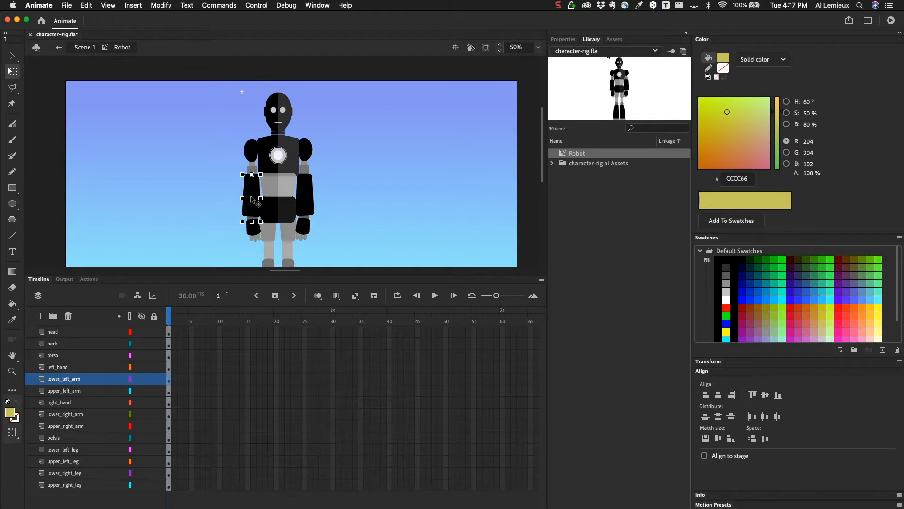
pyautogui.moveTo(243, 197); pyautogui.dragTo(211, 193)
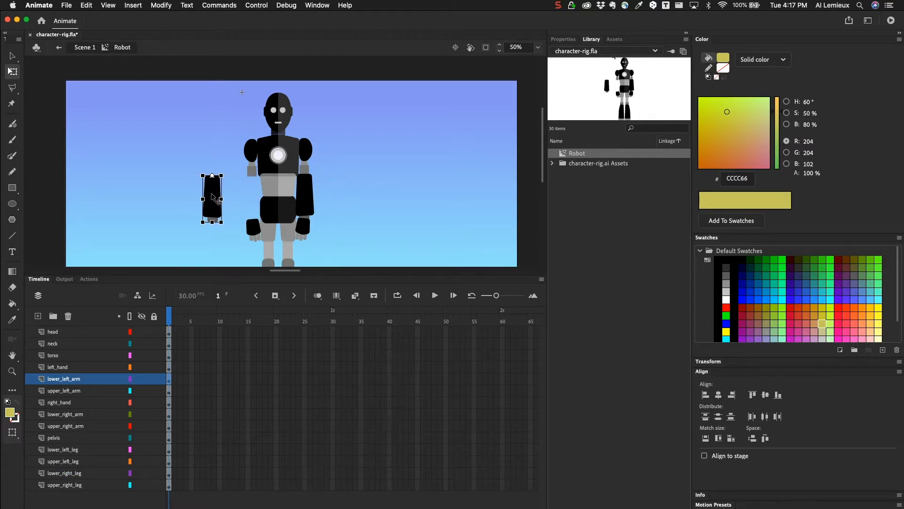
pyautogui.press('cmd+z')
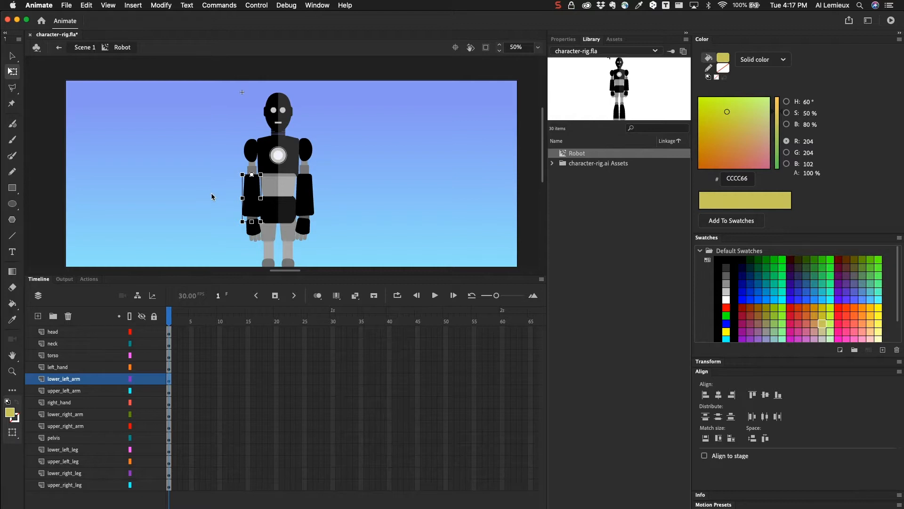
pyautogui.click(211, 193)
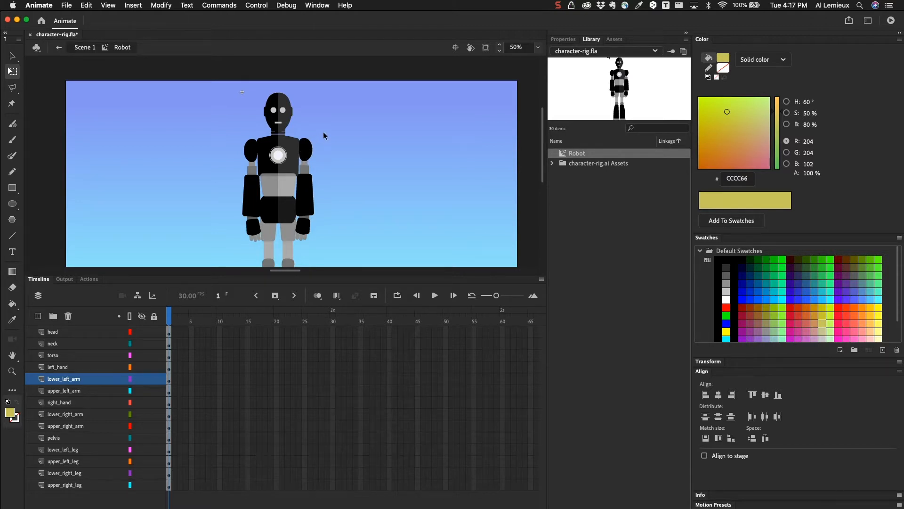
# - Examine the pivot points of the head, torso, both upper arms, lower right arm and right hand
pyautogui.click(284, 114)
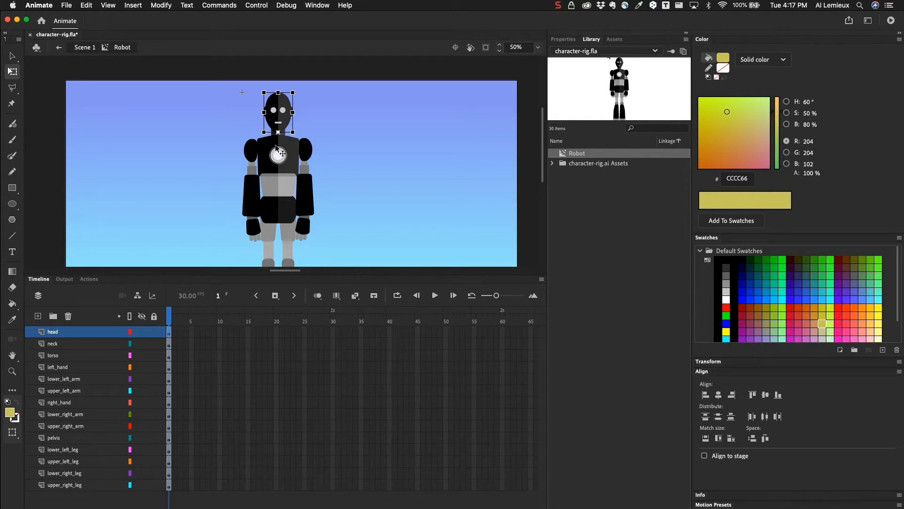
pyautogui.click(275, 173)
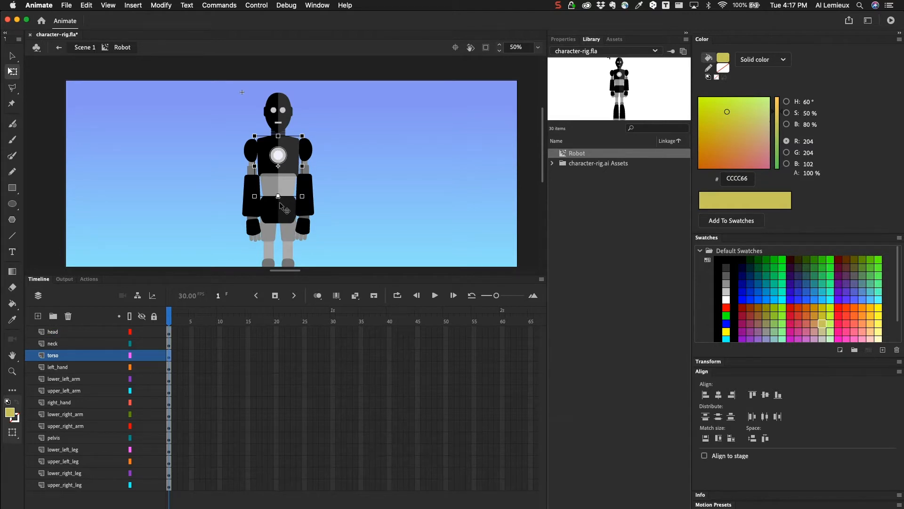
pyautogui.click(248, 151)
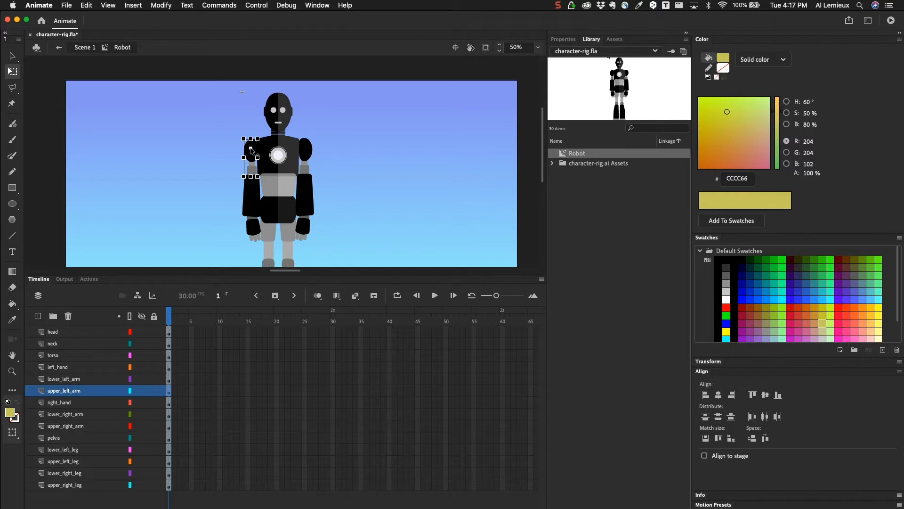
pyautogui.click(309, 153)
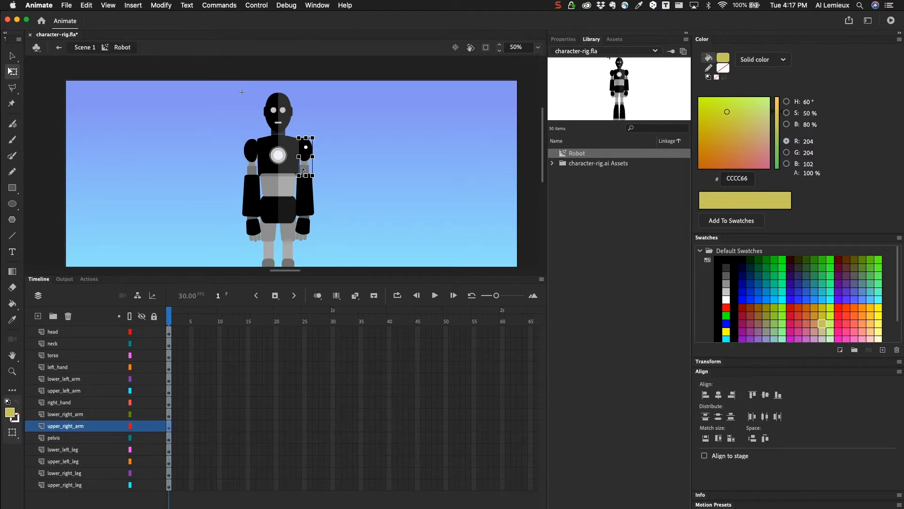
pyautogui.click(309, 199)
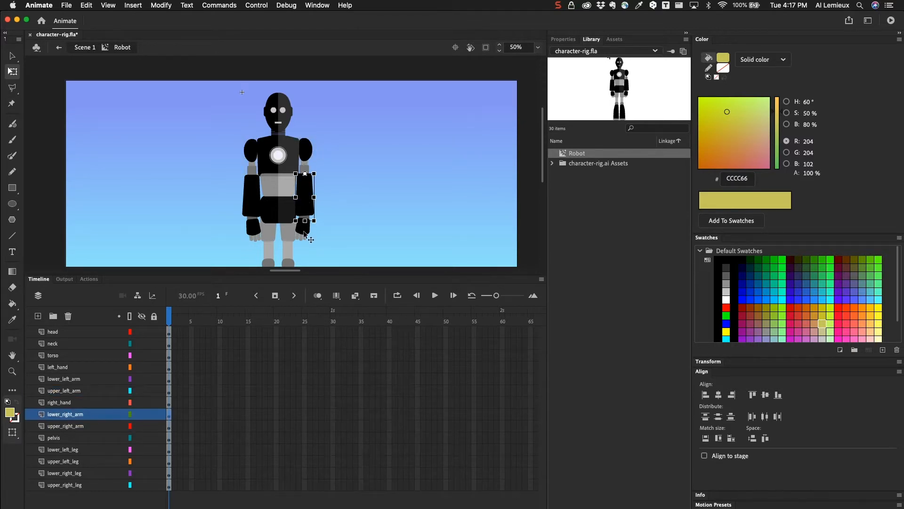
pyautogui.click(305, 232)
# - Show the layer parenting view and parent the torso layer to the pelvis and the head layer to the neck
pyautogui.click(15, 56)
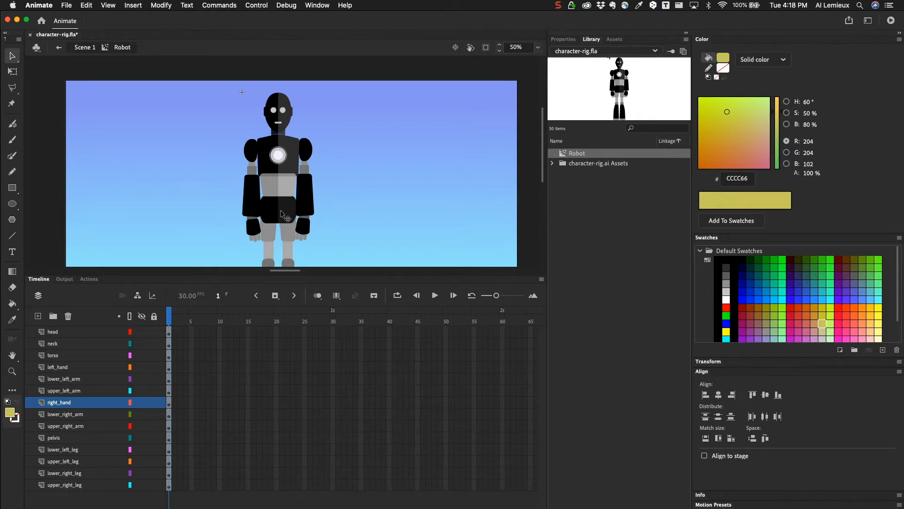
pyautogui.click(138, 296)
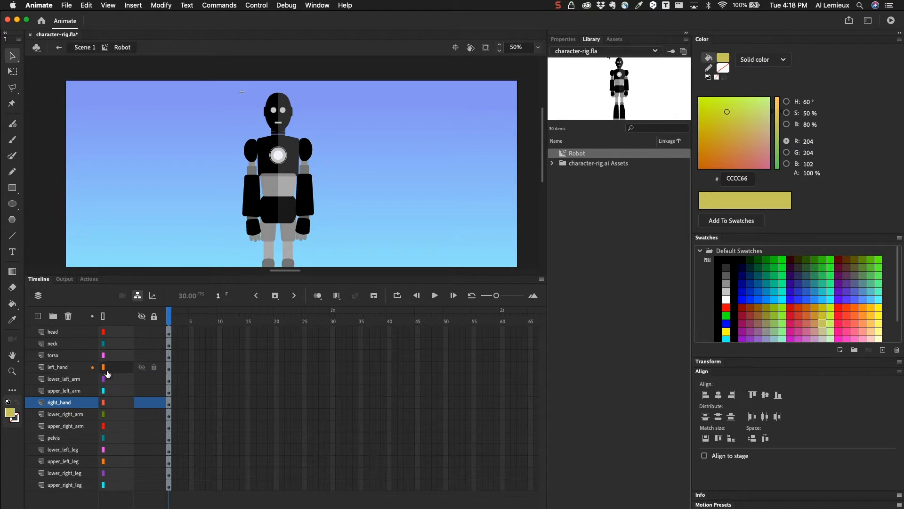
pyautogui.moveTo(114, 358); pyautogui.dragTo(112, 440)
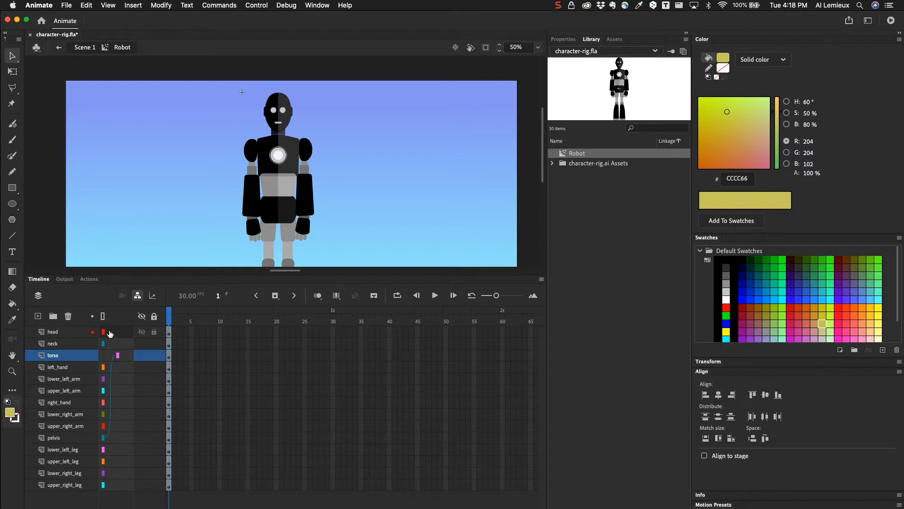
pyautogui.moveTo(110, 334); pyautogui.dragTo(111, 347)
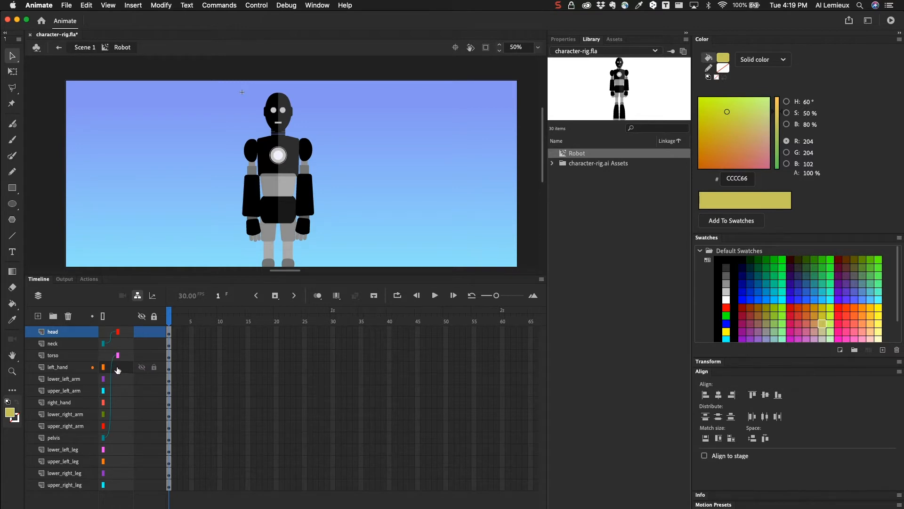
# - Parent each hand layer to its lower arm, each lower arm to its upper arm, and both upper arms to the torso
pyautogui.moveTo(117, 370); pyautogui.dragTo(121, 380)
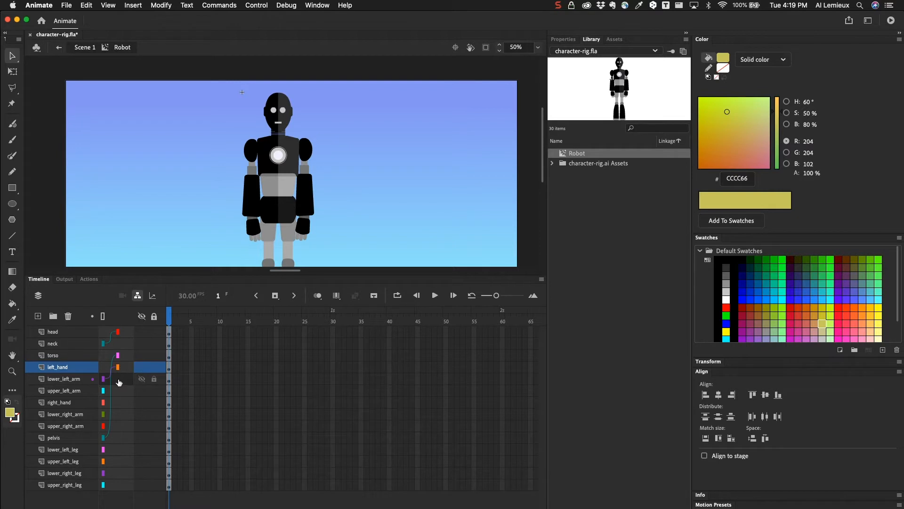
pyautogui.moveTo(115, 381); pyautogui.dragTo(119, 393)
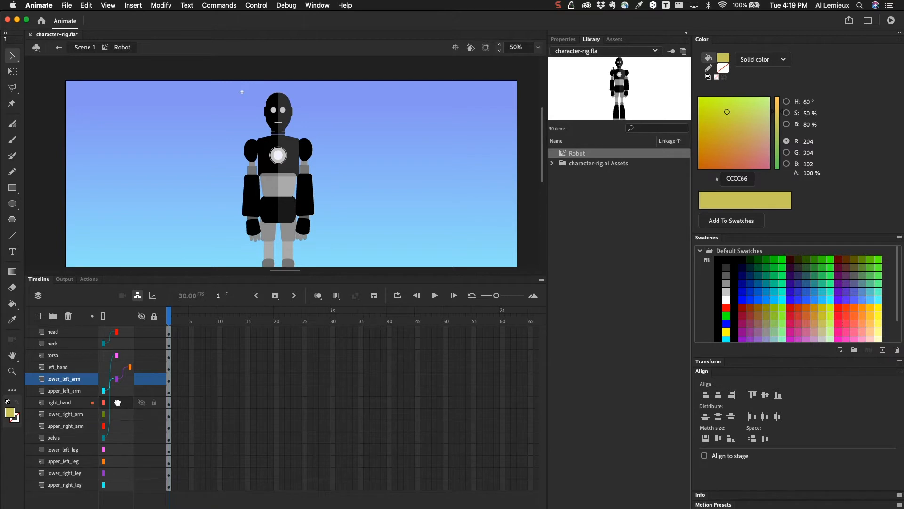
pyautogui.moveTo(117, 403); pyautogui.dragTo(122, 430)
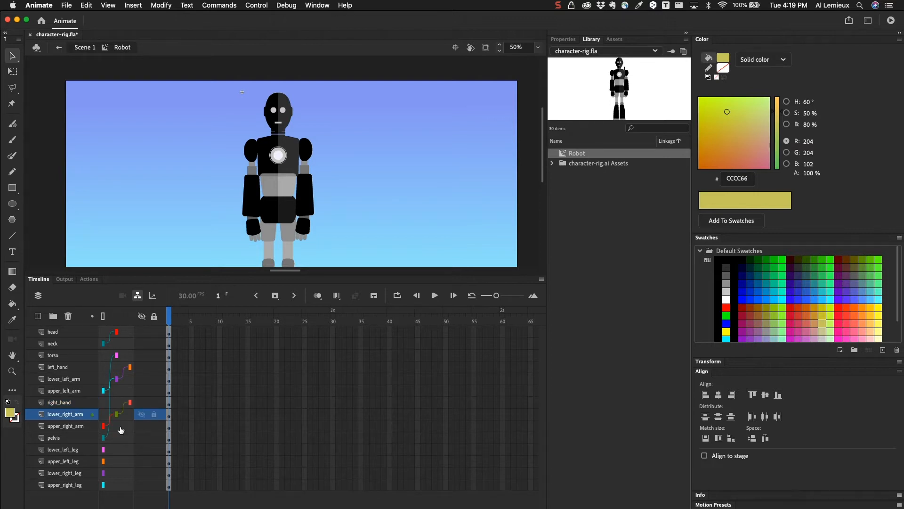
pyautogui.moveTo(119, 426); pyautogui.dragTo(128, 357)
pyautogui.moveTo(123, 390); pyautogui.dragTo(124, 355)
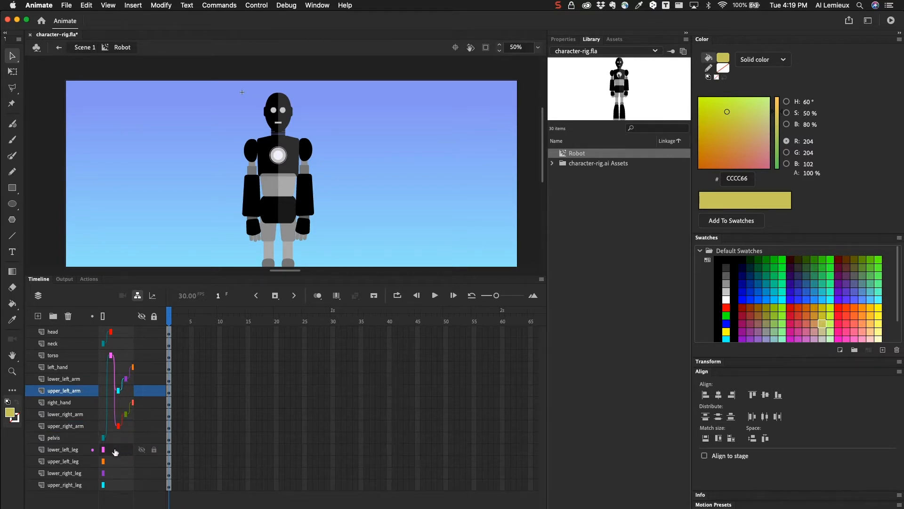
# - Parent both upper leg layers to the pelvis, each lower leg to its upper leg, and the neck to the torso
pyautogui.moveTo(113, 464); pyautogui.dragTo(115, 439)
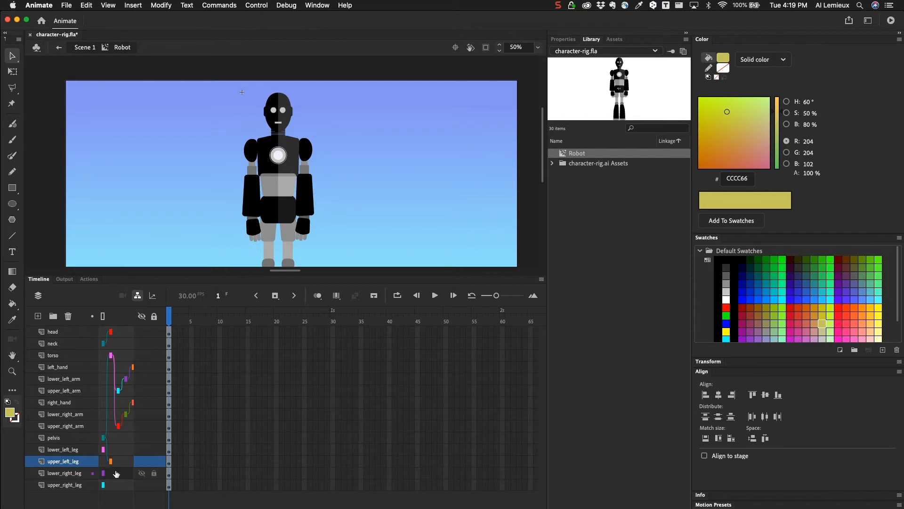
pyautogui.moveTo(115, 485); pyautogui.dragTo(118, 440)
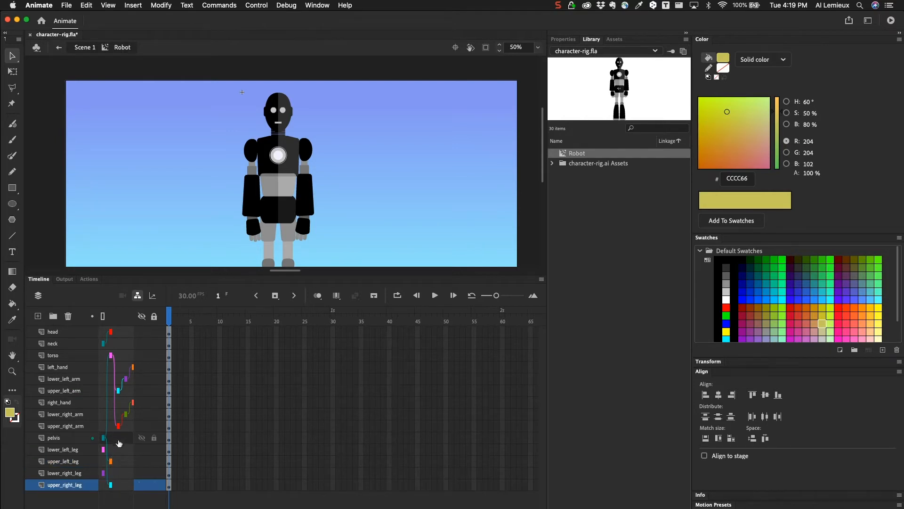
pyautogui.moveTo(119, 453); pyautogui.dragTo(120, 462)
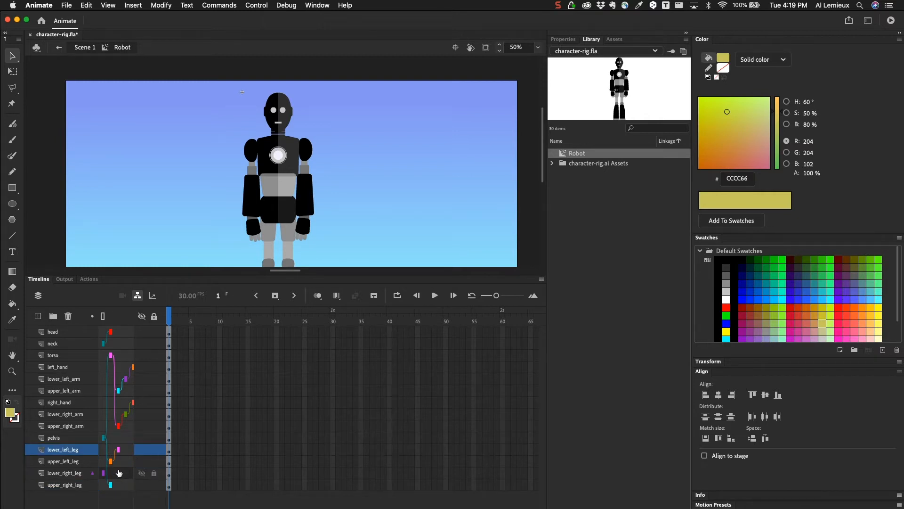
pyautogui.moveTo(118, 473); pyautogui.dragTo(122, 491)
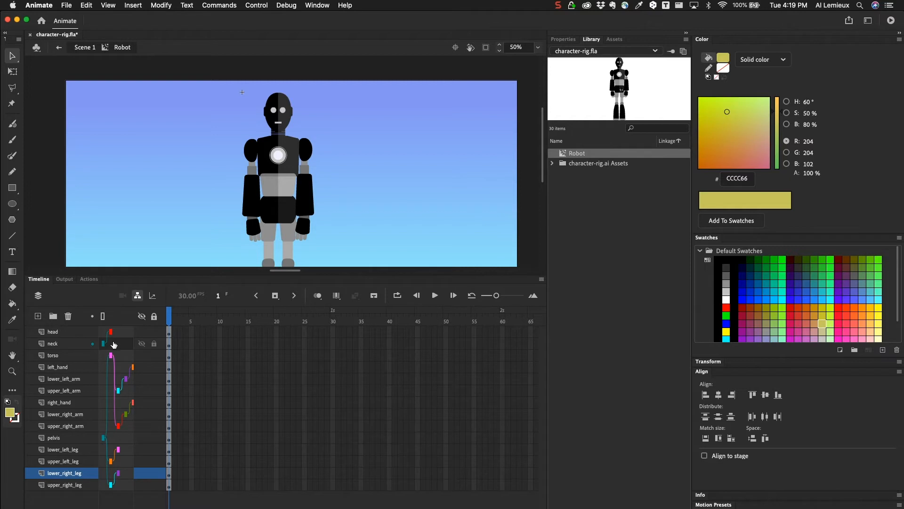
pyautogui.moveTo(113, 346); pyautogui.dragTo(119, 360)
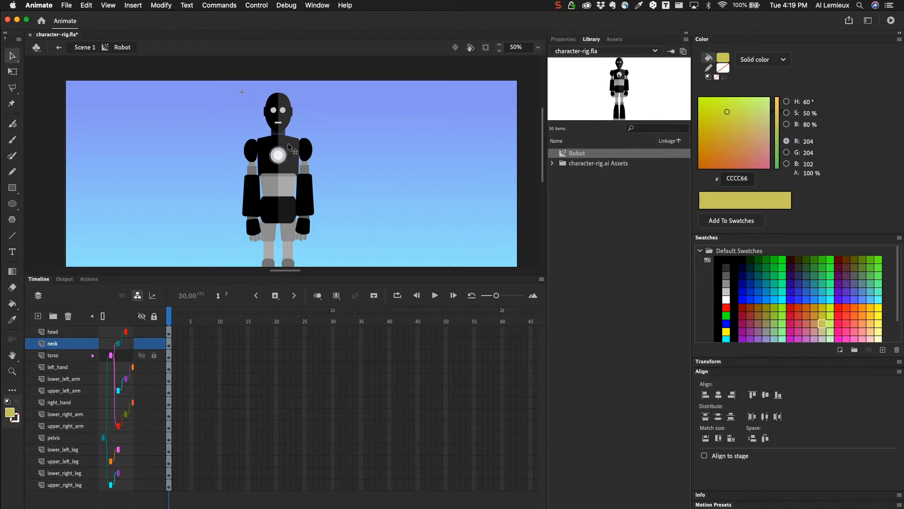
# - Test the parented rig by moving the pelvis up and away from its place, and undo the move
pyautogui.click(281, 210)
pyautogui.moveTo(281, 210); pyautogui.dragTo(205, 185)
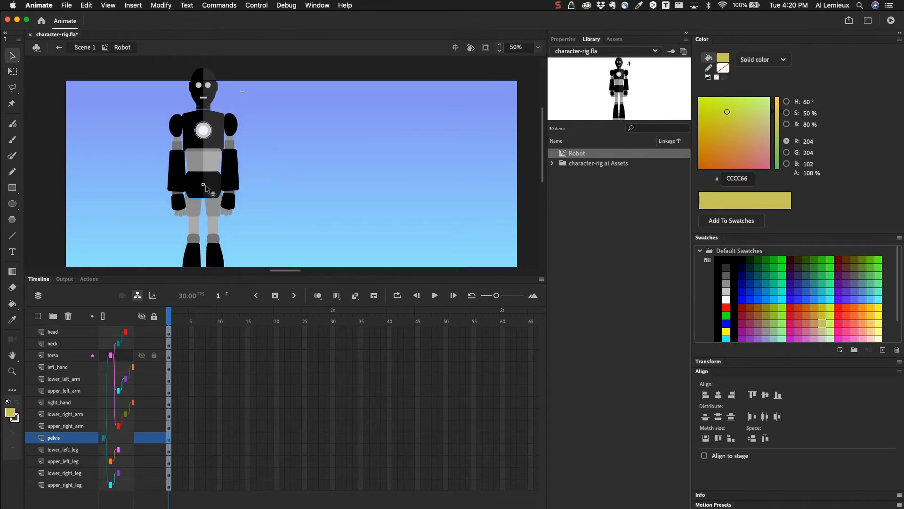
pyautogui.press('super+z')
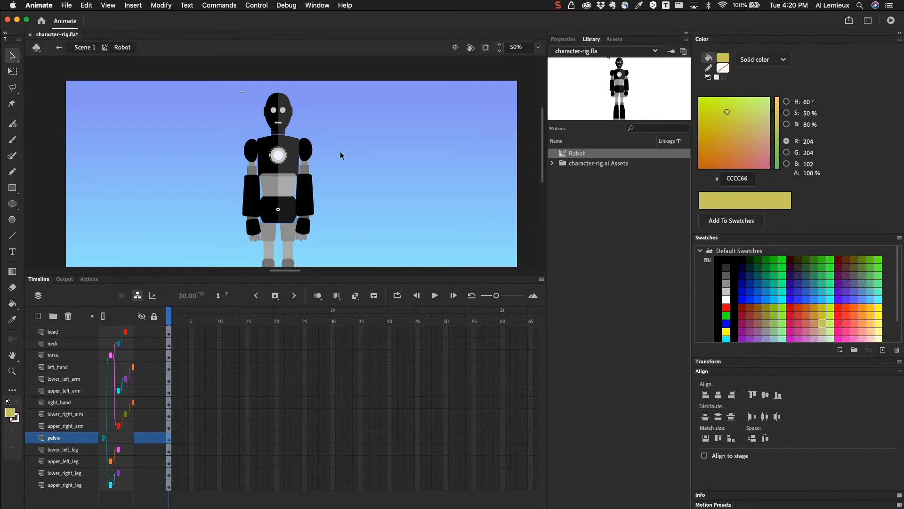
# - Fit the stage in the window and collapse the Properties and Library panel group to give the stage more room
pyautogui.press('super+minus')
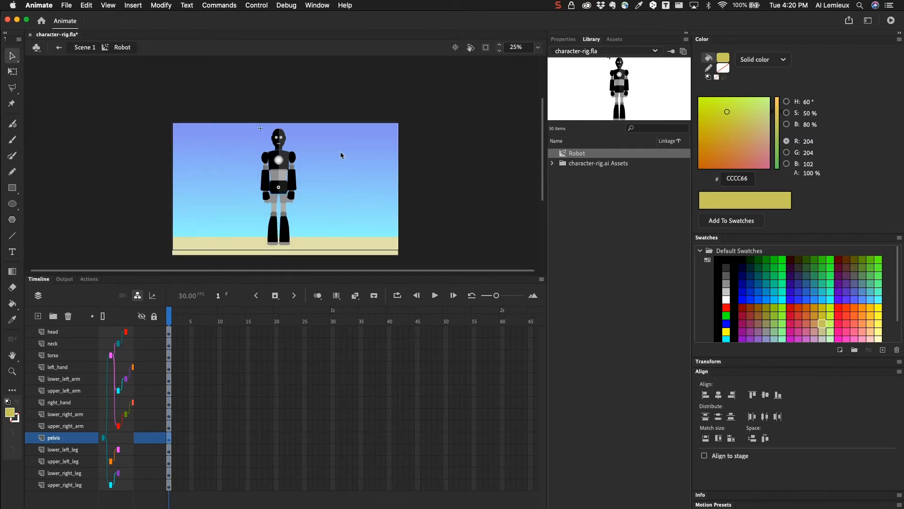
pyautogui.press('super+equal')
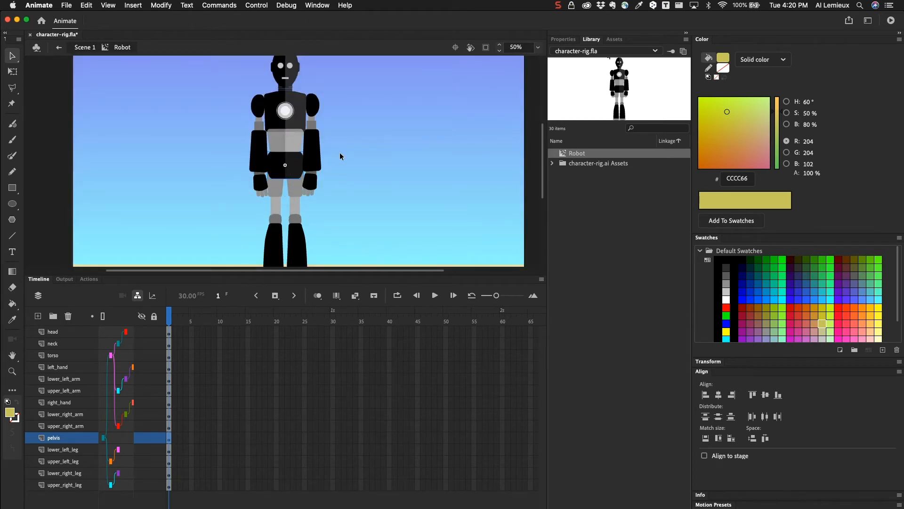
pyautogui.click(538, 48)
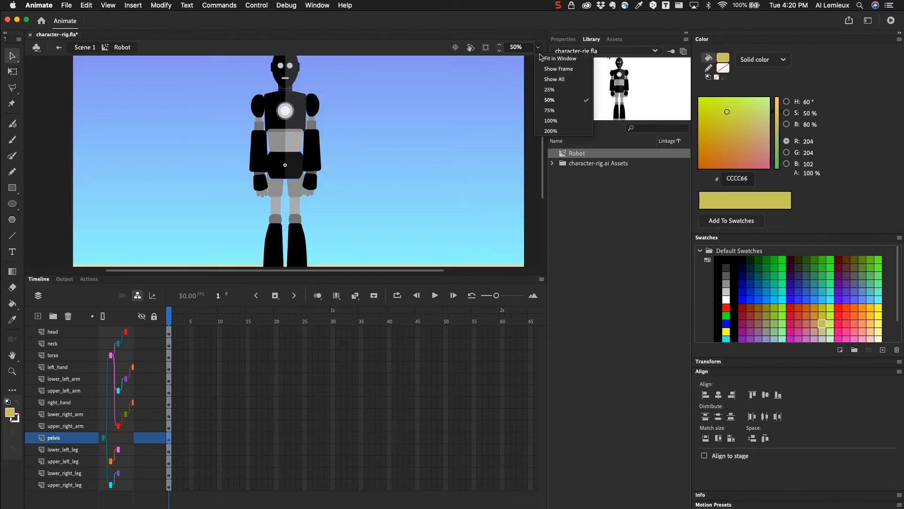
pyautogui.click(546, 59)
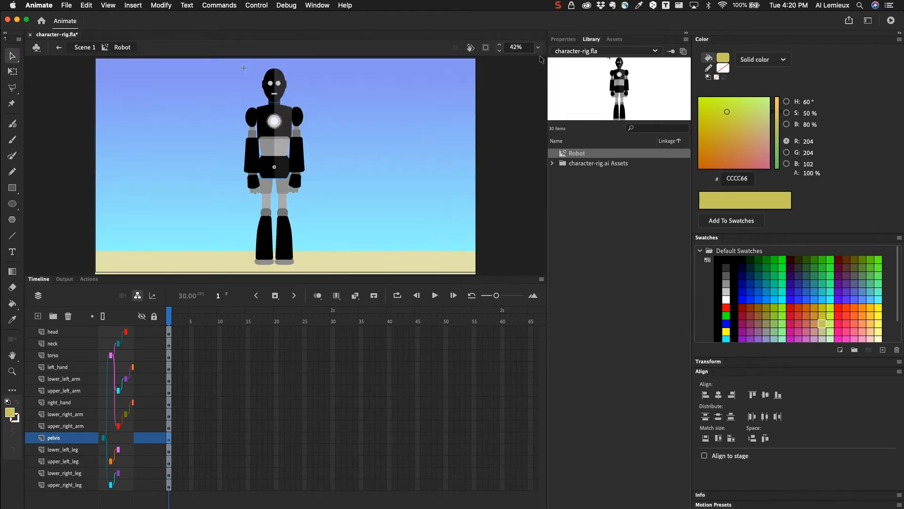
pyautogui.click(686, 33)
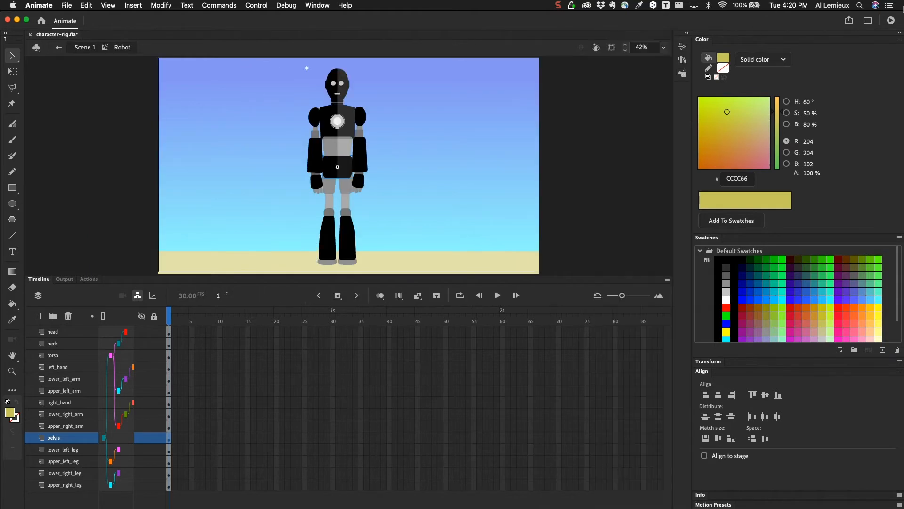
# - Collapse the Color and Swatches panel group and insert keyframes at frame 45 on all body-part layers
pyautogui.click(899, 31)
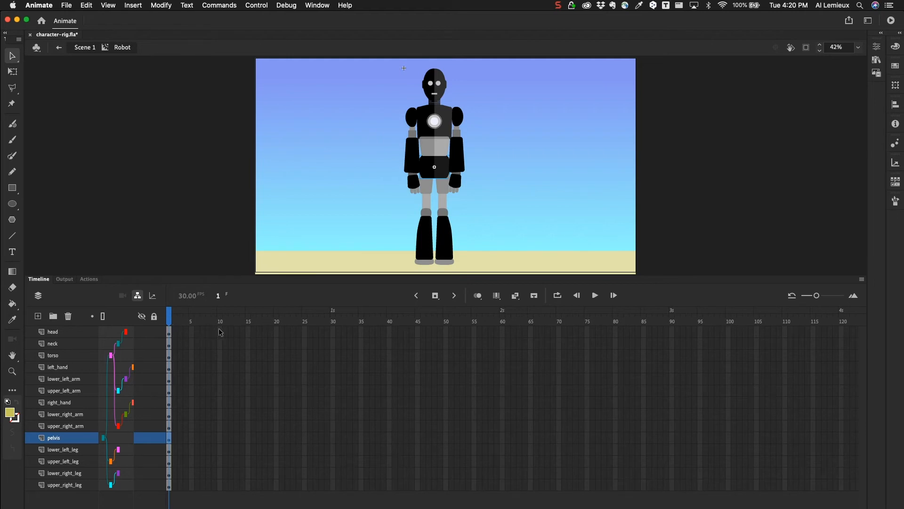
pyautogui.moveTo(417, 330); pyautogui.dragTo(419, 489)
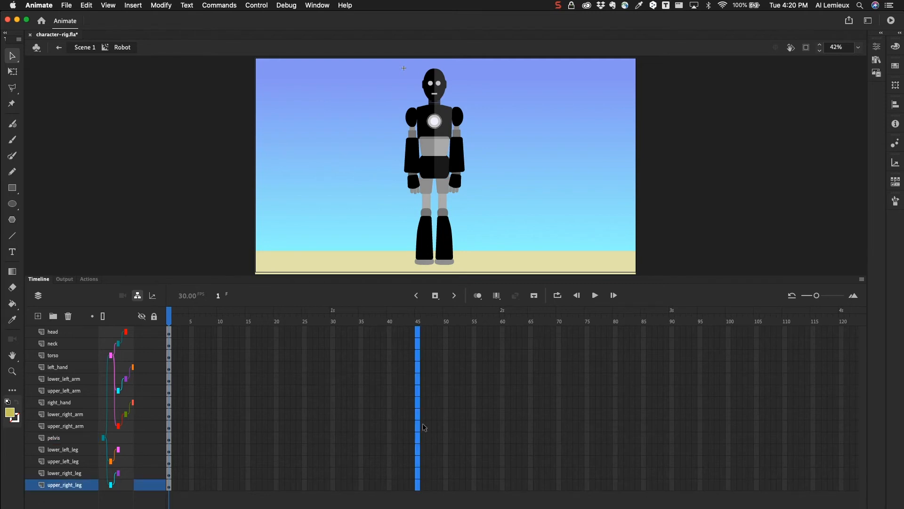
pyautogui.press('F6')
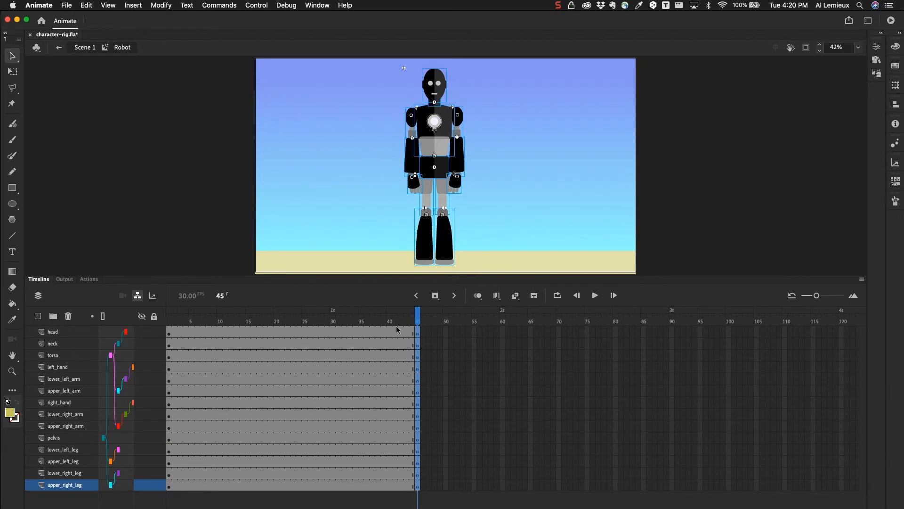
# - Test the right leg's rig by moving the lower leg and rotating the upper leg outward, undoing each change
pyautogui.click(381, 222)
pyautogui.moveTo(453, 247); pyautogui.dragTo(464, 246)
pyautogui.press('super+z')
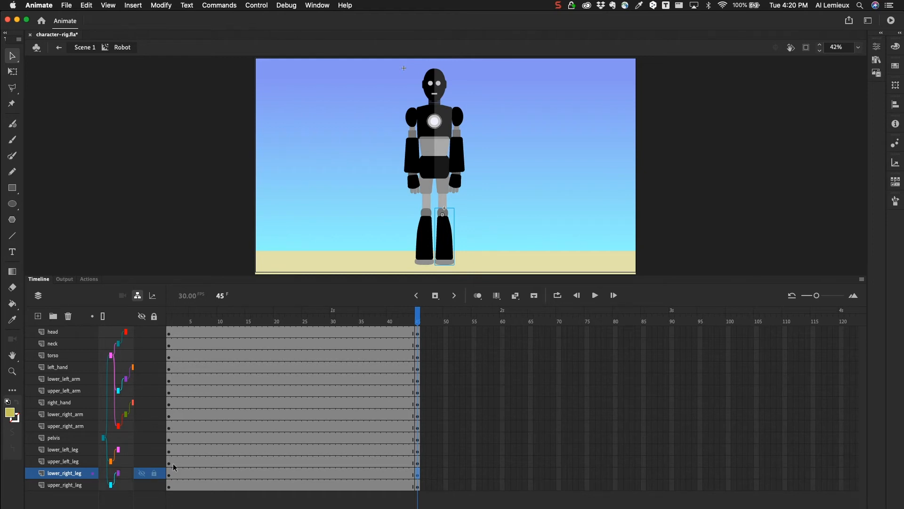
pyautogui.click(443, 192)
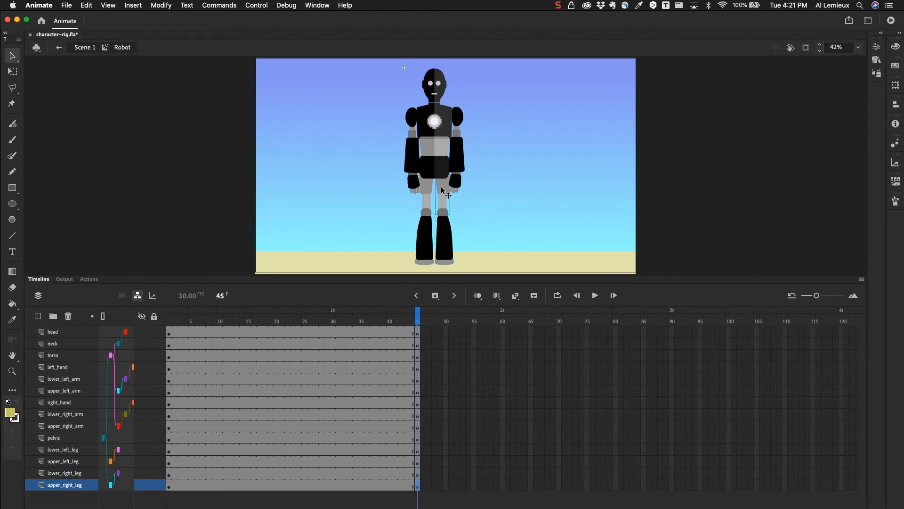
pyautogui.press('q')
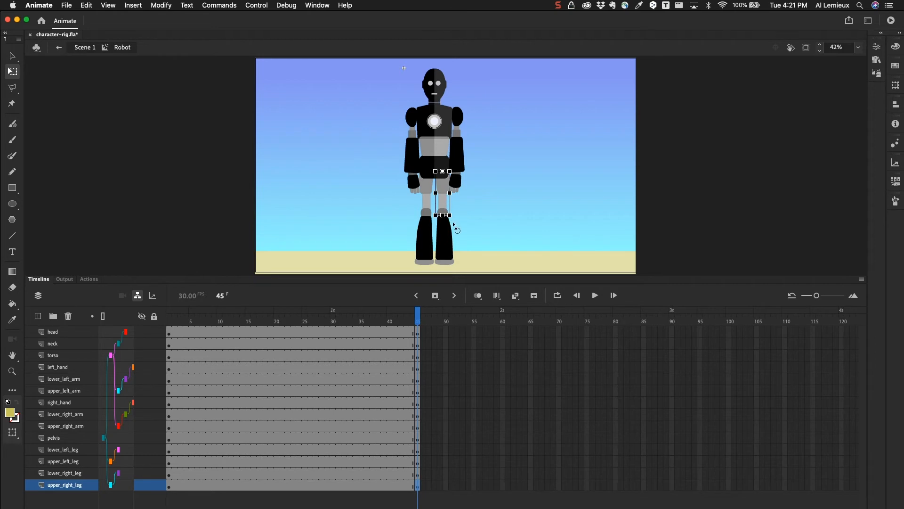
pyautogui.moveTo(455, 218); pyautogui.dragTo(468, 213)
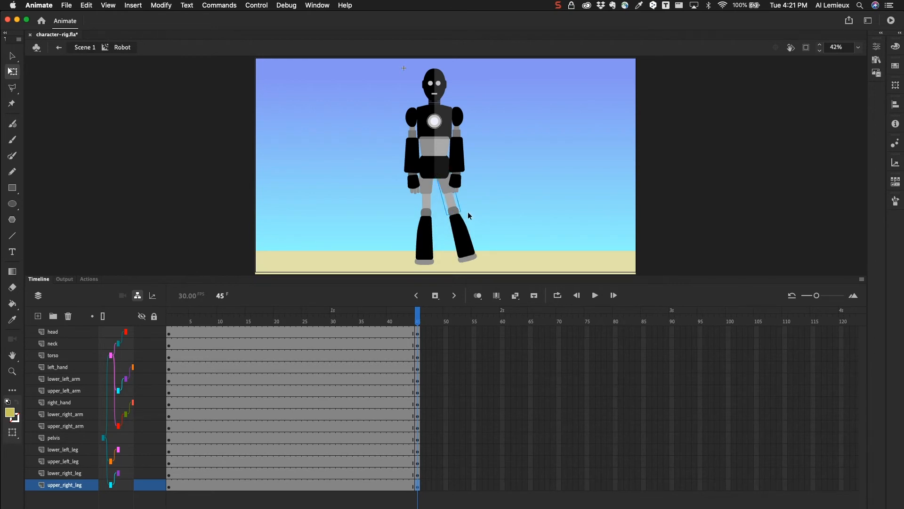
pyautogui.press('super+z')
# - Test the shoulder joints by rotating the upper right arm and the upper left arm outward, undoing each rotation
pyautogui.click(456, 116)
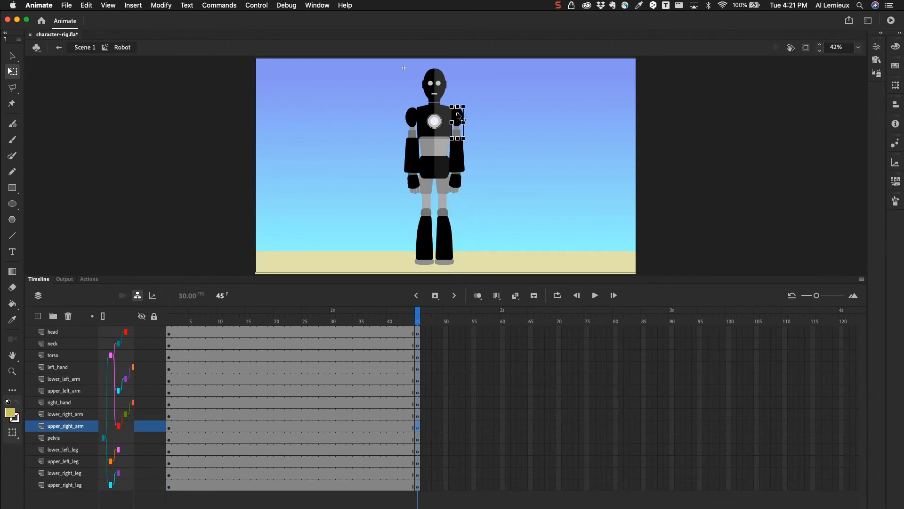
pyautogui.moveTo(469, 139); pyautogui.dragTo(487, 142)
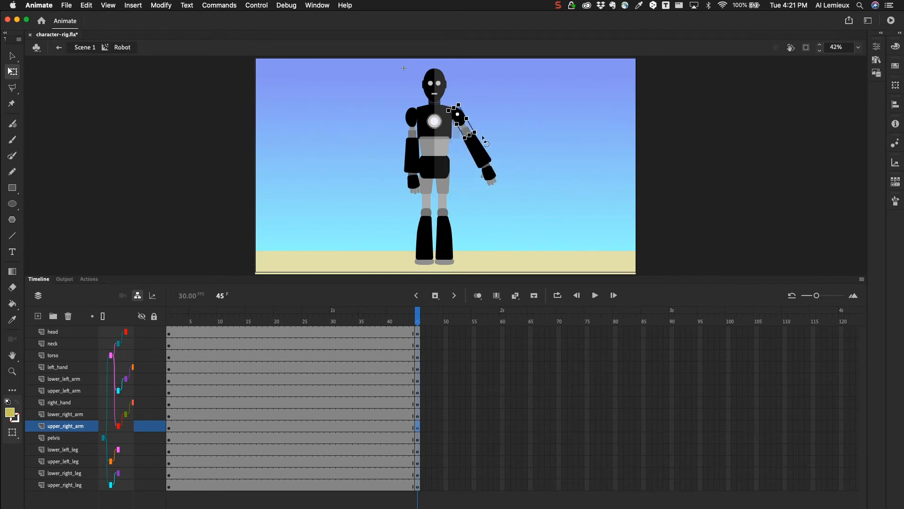
pyautogui.press('super+z')
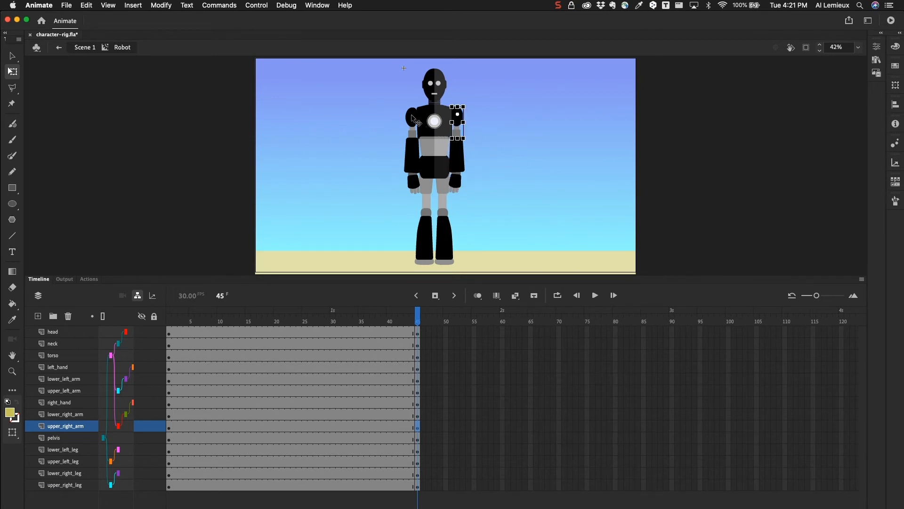
pyautogui.click(413, 118)
pyautogui.moveTo(403, 143); pyautogui.dragTo(389, 141)
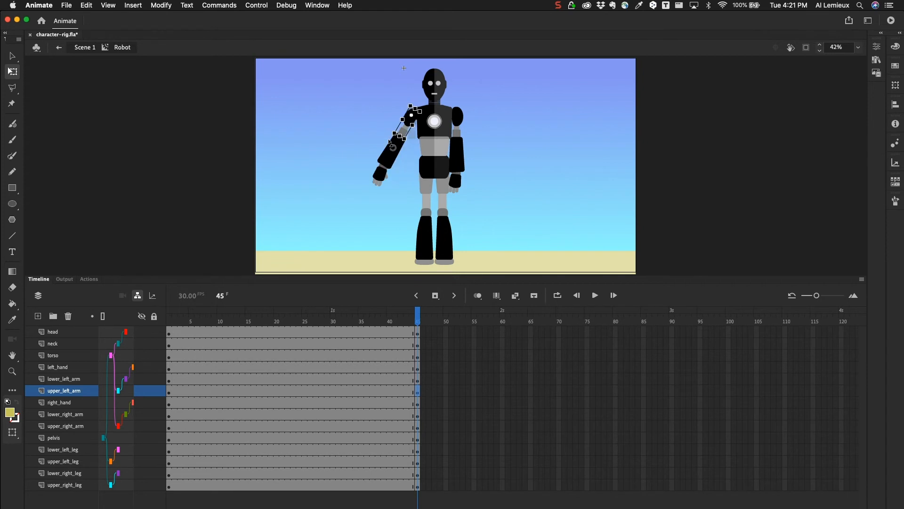
pyautogui.press('super+z')
# - Test the head's tilt and undo it, and try rotating the torso slightly and returning it upright
pyautogui.click(438, 80)
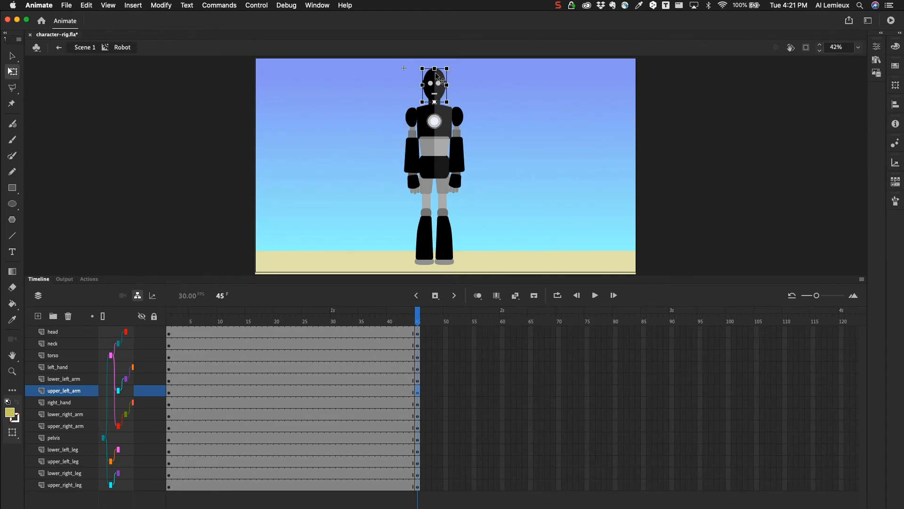
pyautogui.moveTo(453, 68); pyautogui.dragTo(479, 66)
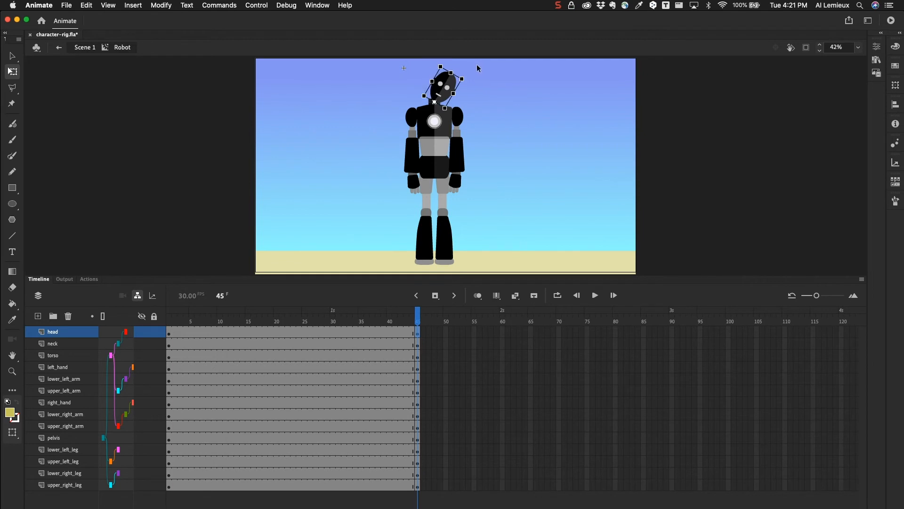
pyautogui.press('super+z')
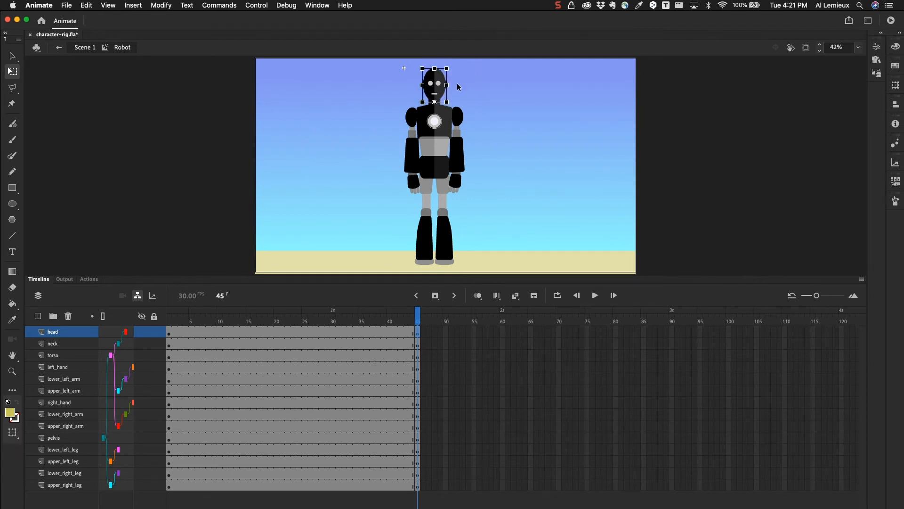
pyautogui.click(442, 126)
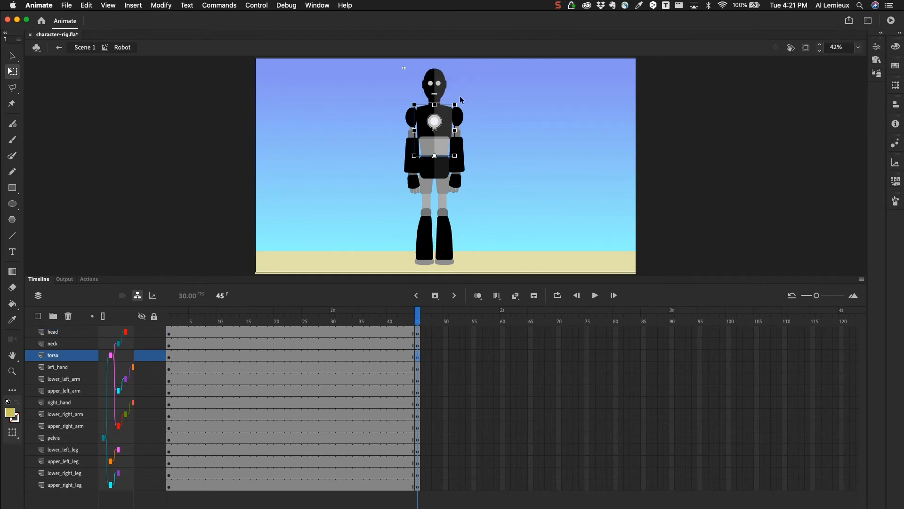
pyautogui.moveTo(458, 104)
pyautogui.mouseDown()
pyautogui.moveTo(476, 106)
pyautogui.moveTo(435, 100)
pyautogui.moveTo(459, 100)
pyautogui.mouseUp()
pyautogui.moveTo(458, 102)
pyautogui.mouseDown()
pyautogui.moveTo(448, 97)
pyautogui.moveTo(456, 104)
pyautogui.mouseUp()
# - Pose the left arm at frame 45 by rotating the upper arm outward, the lower arm straight down and the hand inward
pyautogui.click(418, 322)
pyautogui.click(413, 123)
pyautogui.moveTo(401, 145); pyautogui.dragTo(389, 140)
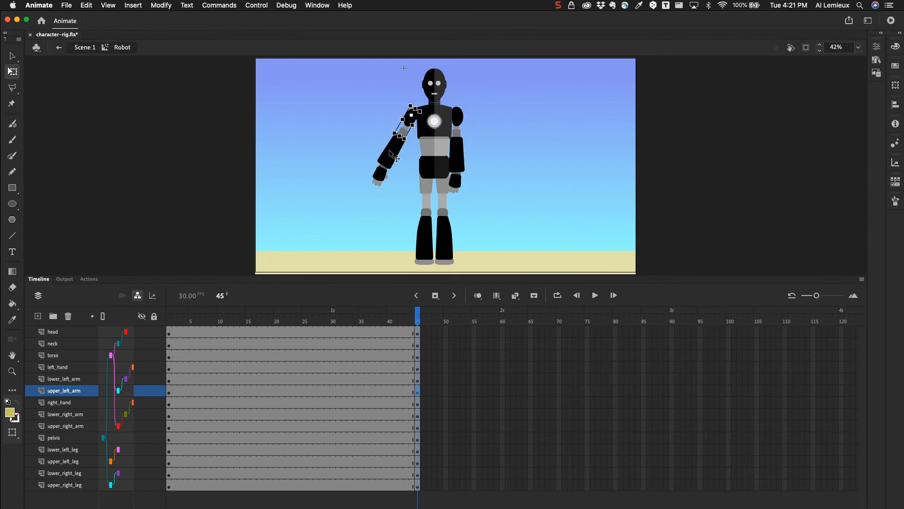
pyautogui.click(392, 158)
pyautogui.moveTo(392, 177); pyautogui.dragTo(407, 186)
pyautogui.click(405, 183)
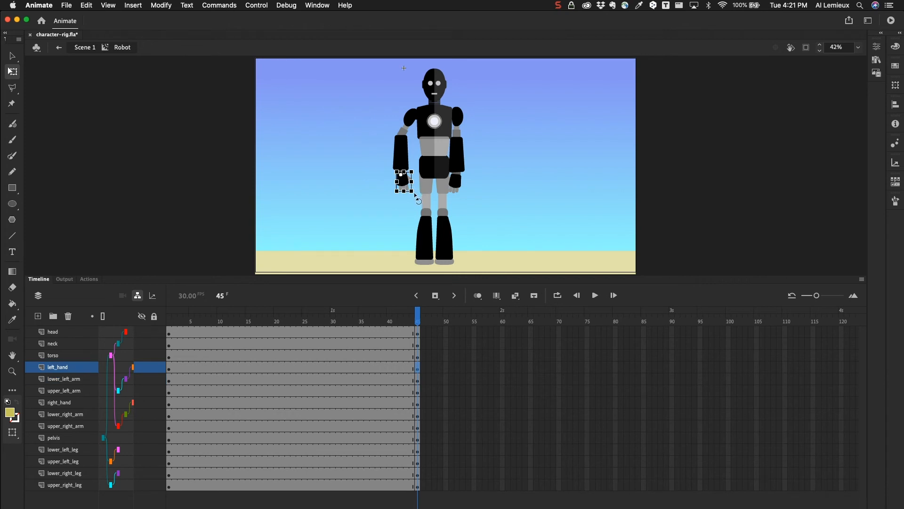
pyautogui.moveTo(414, 194); pyautogui.dragTo(421, 190)
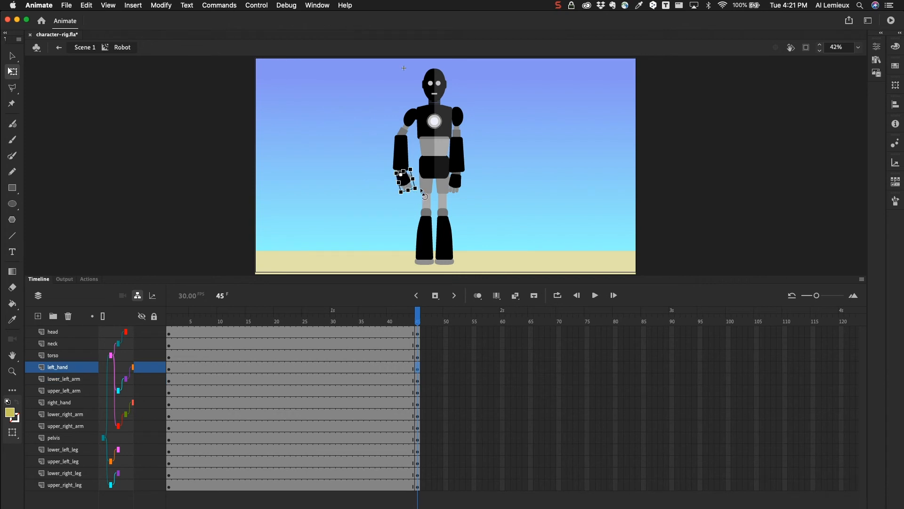
# - Pose the right arm at frame 45 by rotating the upper arm outward, the lower arm across the pelvis and the hand upward
pyautogui.click(458, 118)
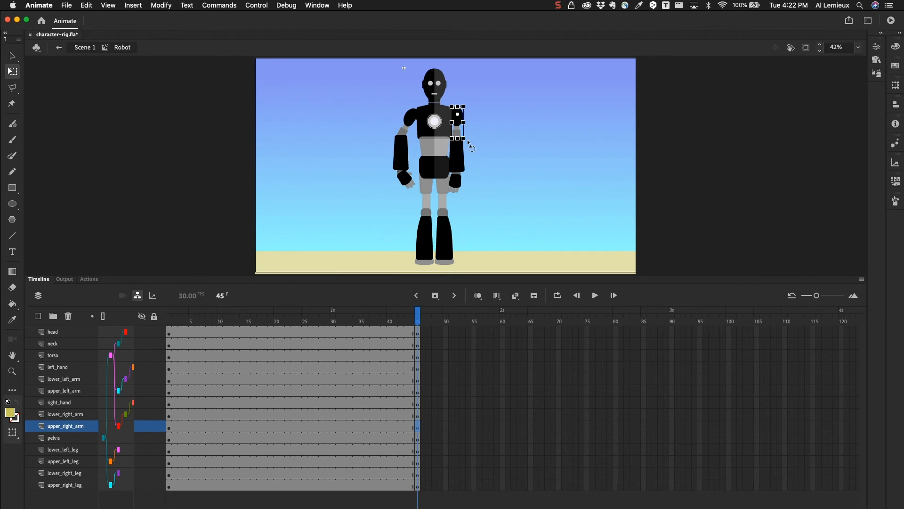
pyautogui.click(475, 162)
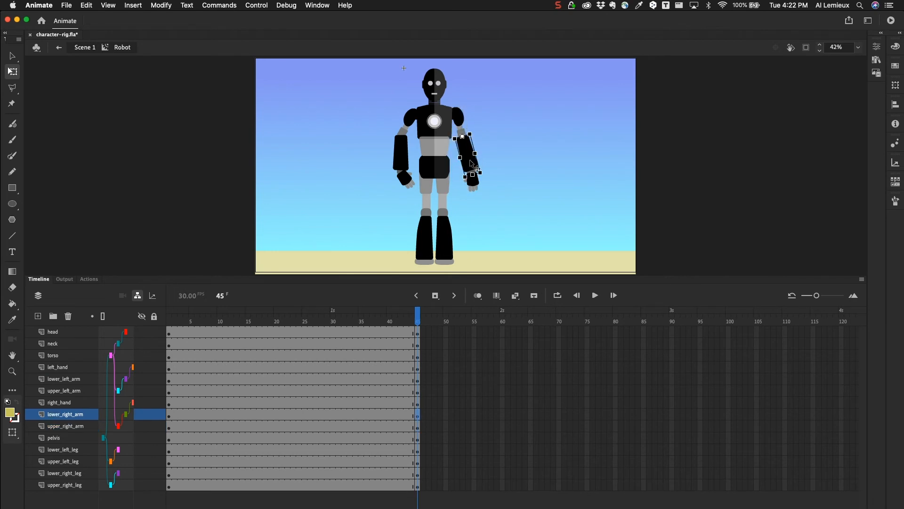
pyautogui.moveTo(479, 178); pyautogui.dragTo(445, 178)
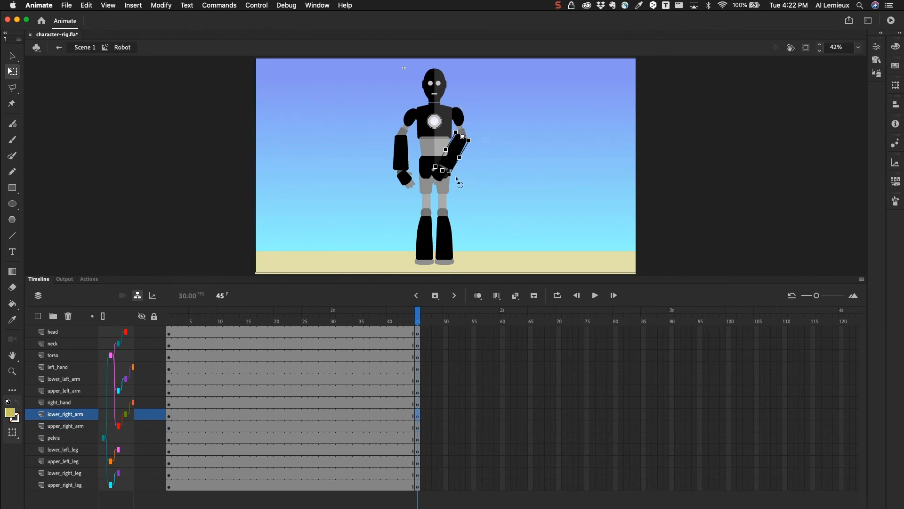
pyautogui.click(438, 180)
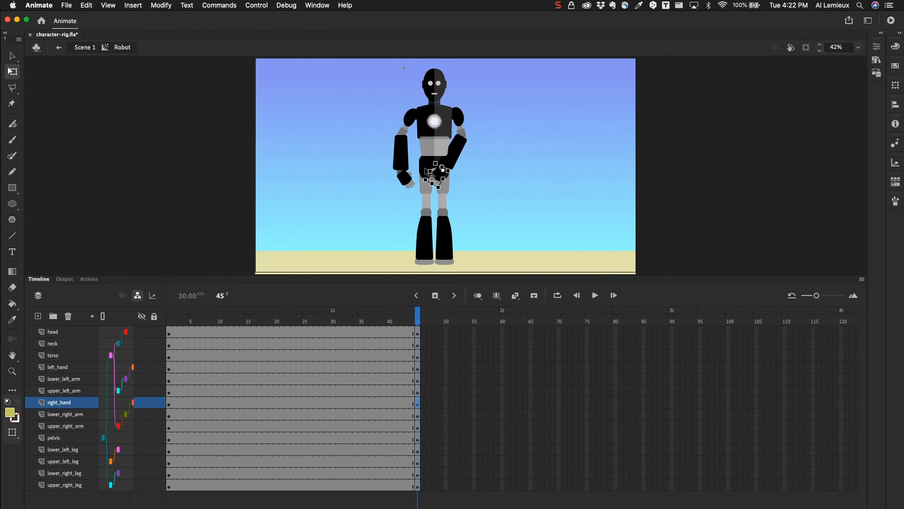
pyautogui.moveTo(420, 176); pyautogui.dragTo(418, 167)
# - Create classic tweens on all layers between frames 1 and 45, and scrub the timeline to preview the arm motion
pyautogui.moveTo(419, 321)
pyautogui.mouseDown()
pyautogui.moveTo(65, 316)
pyautogui.moveTo(428, 319)
pyautogui.mouseUp()
pyautogui.moveTo(278, 335); pyautogui.dragTo(319, 487)
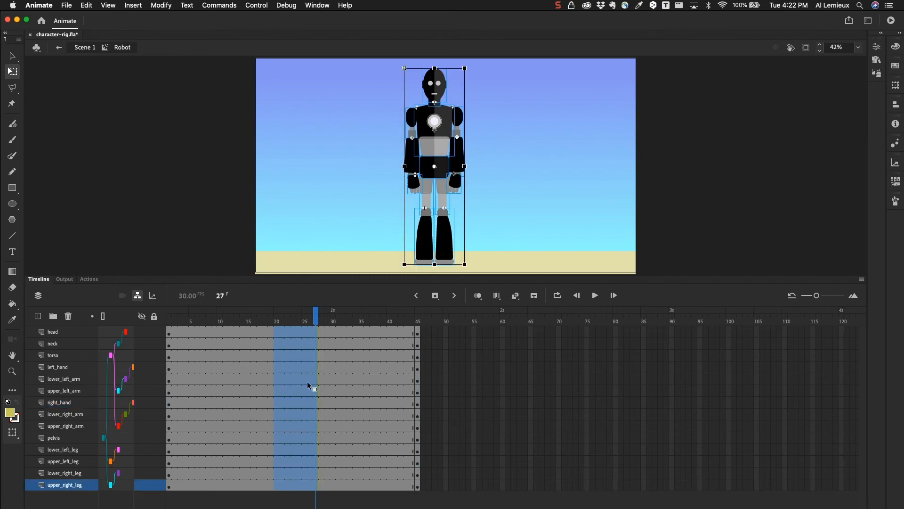
pyautogui.rightClick(300, 347)
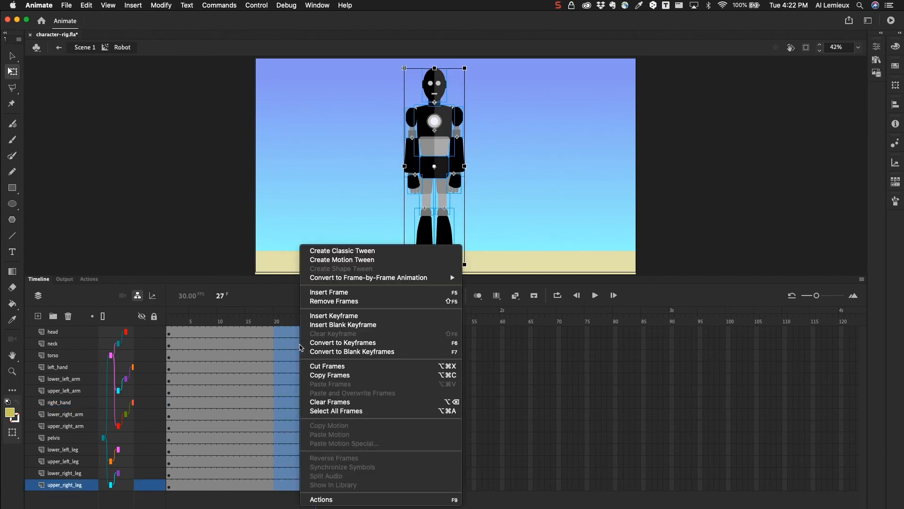
pyautogui.click(331, 260)
pyautogui.moveTo(320, 315); pyautogui.dragTo(417, 323)
pyautogui.moveTo(390, 356); pyautogui.dragTo(417, 363)
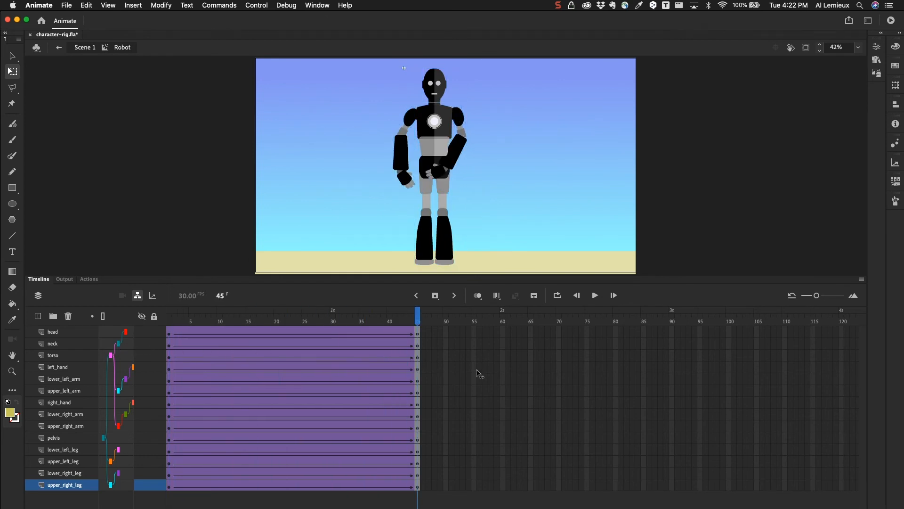
pyautogui.moveTo(479, 374); pyautogui.dragTo(425, 405)
# - Move the torso layer down the layer stack to just above the pelvis layer, and scrub the timeline to check it
pyautogui.click(54, 357)
pyautogui.moveTo(55, 359); pyautogui.dragTo(53, 432)
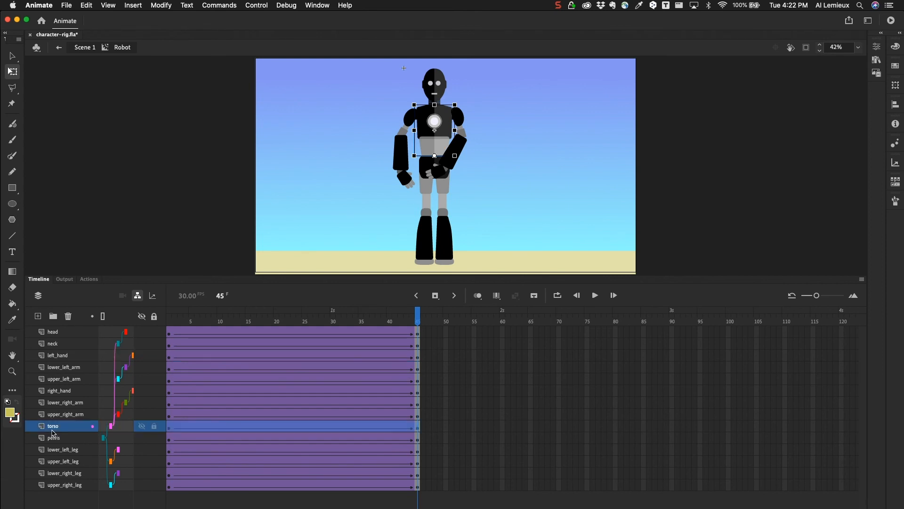
pyautogui.moveTo(366, 324); pyautogui.dragTo(433, 347)
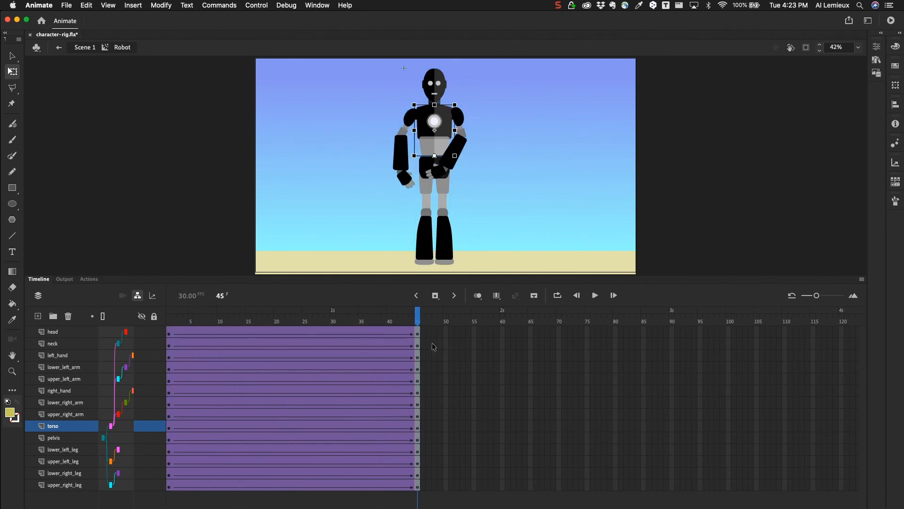
# - Examine the torso layer's outline view and its outline color in Layer Properties, closing the dialog without changes
pyautogui.click(111, 427)
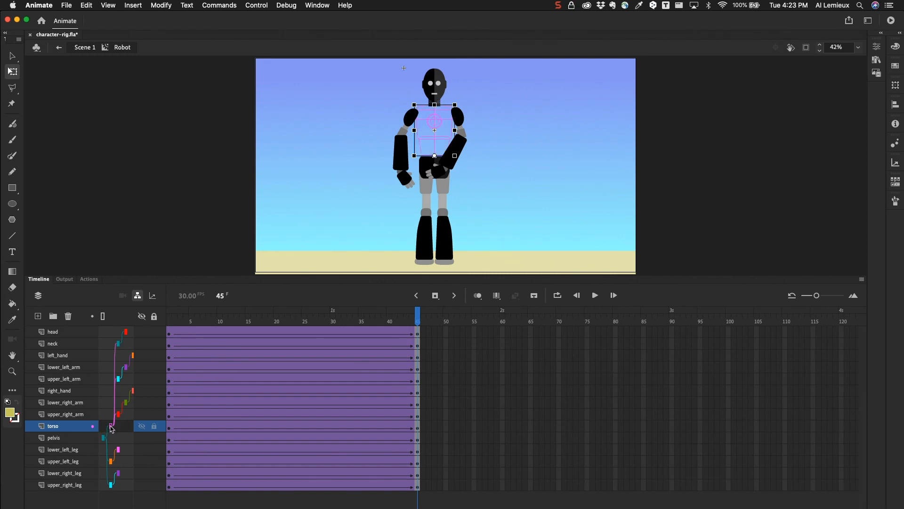
pyautogui.rightClick(111, 428)
pyautogui.click(109, 428)
pyautogui.doubleClick(111, 426)
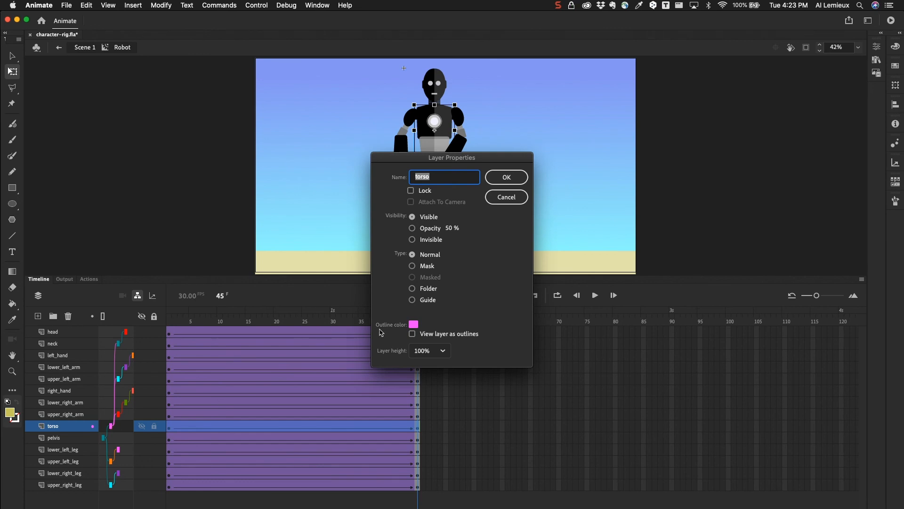
pyautogui.click(506, 197)
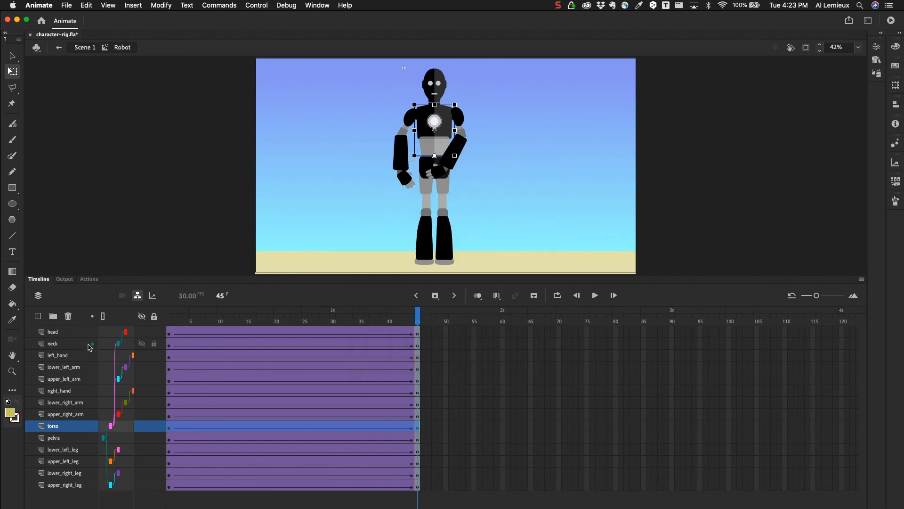
pyautogui.moveTo(118, 346); pyautogui.dragTo(126, 336)
# - Scrub the animation back to frame 1 to review the motion of the parented parts
pyautogui.moveTo(418, 315); pyautogui.dragTo(260, 315)
pyautogui.moveTo(302, 343); pyautogui.dragTo(157, 371)
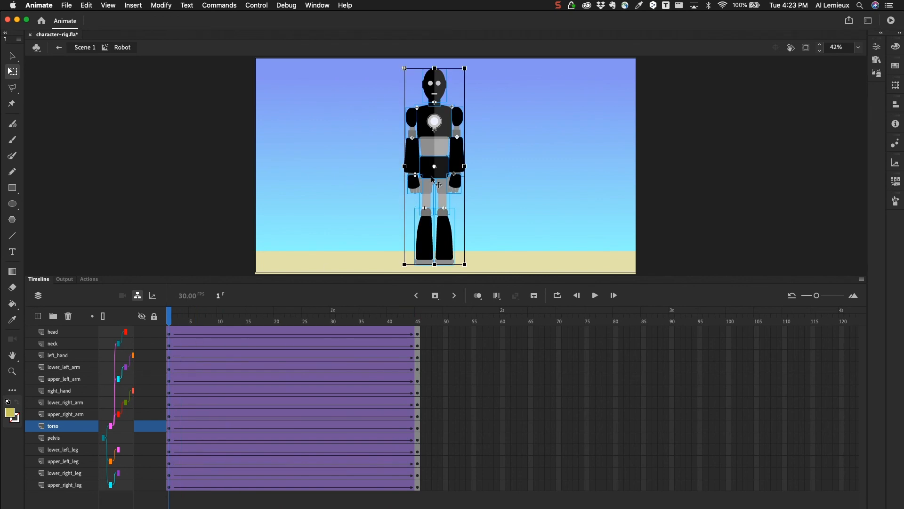